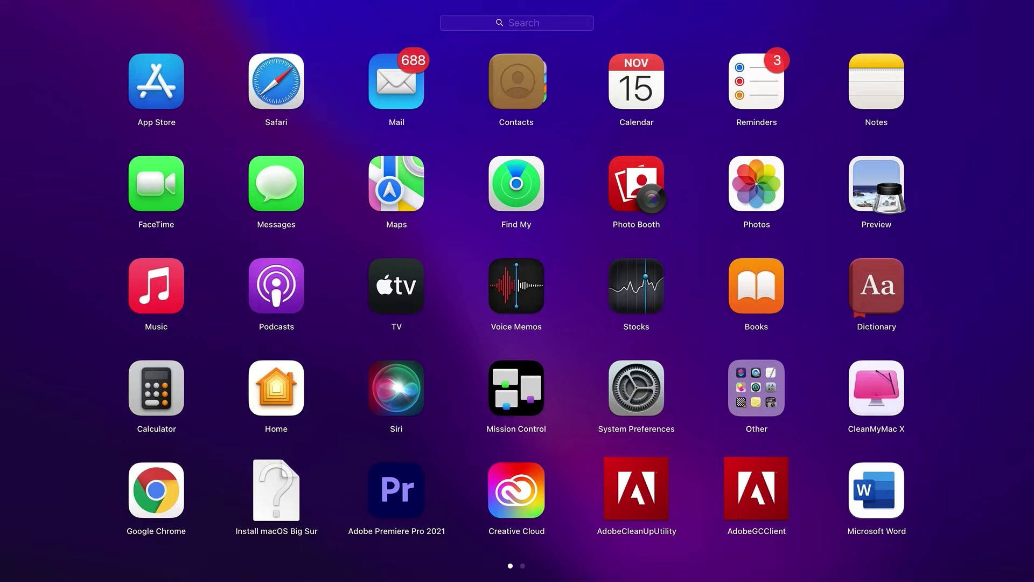
# - Look through the installed apps on Launchpad's second page and close Launchpad
pyautogui.click(523, 566)
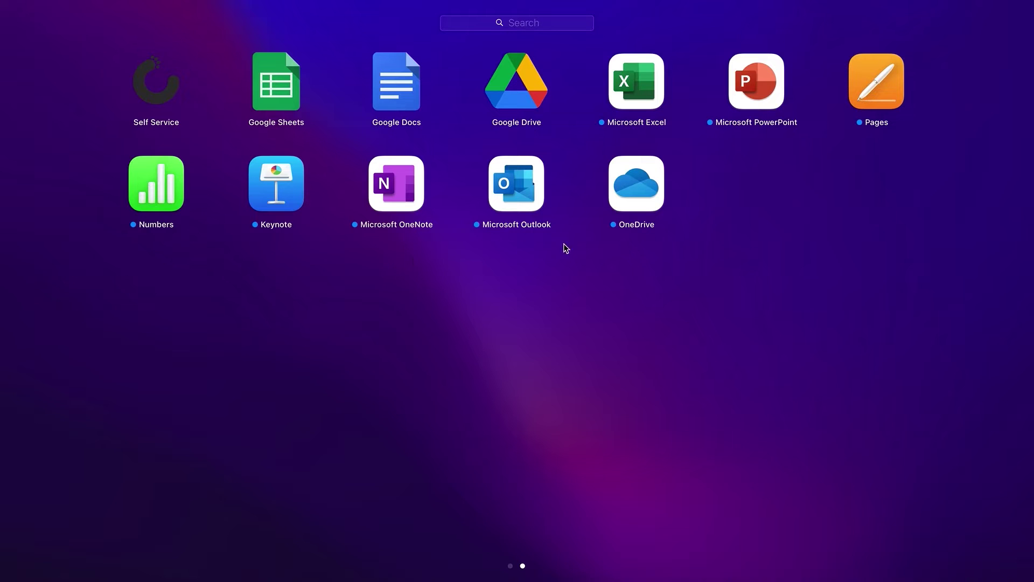
pyautogui.click(641, 246)
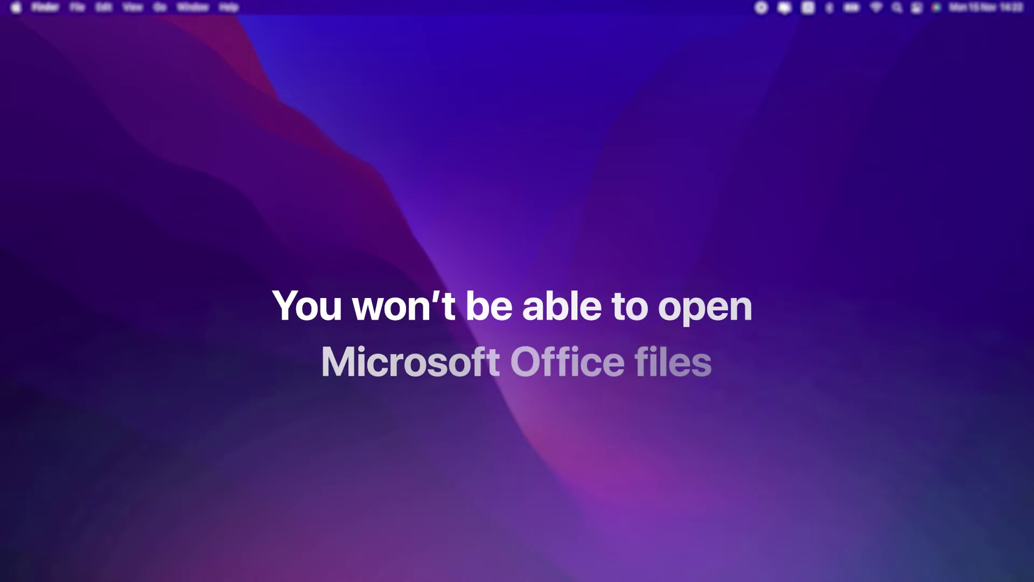
# - Look up Pages, Numbers and Keynote in the Applications folder, selecting each one, and close the folder window
pyautogui.click(160, 8)
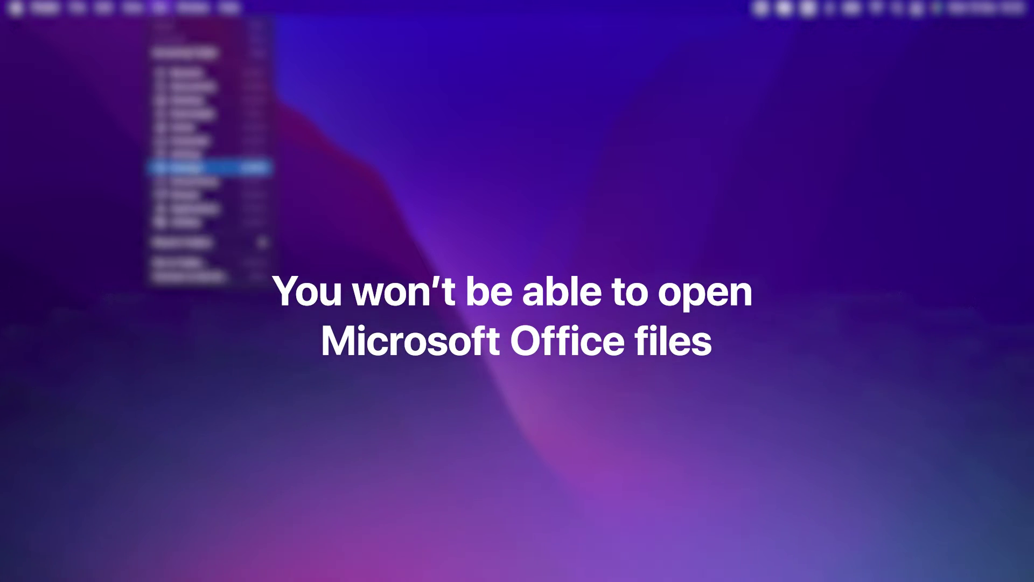
pyautogui.click(231, 209)
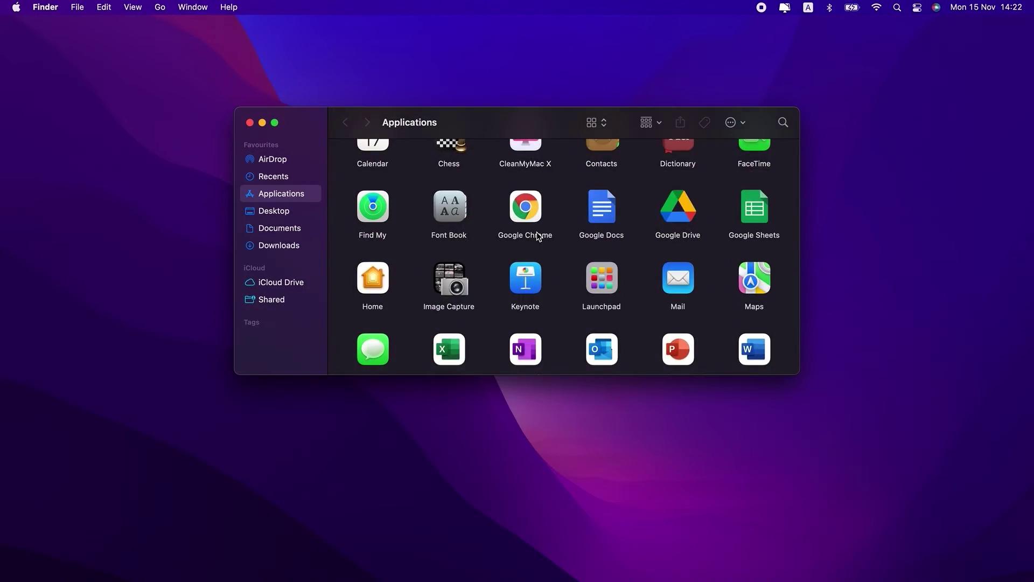
pyautogui.scroll(5, 539, 242)
pyautogui.scroll(-8, 701, 284)
pyautogui.click(757, 299)
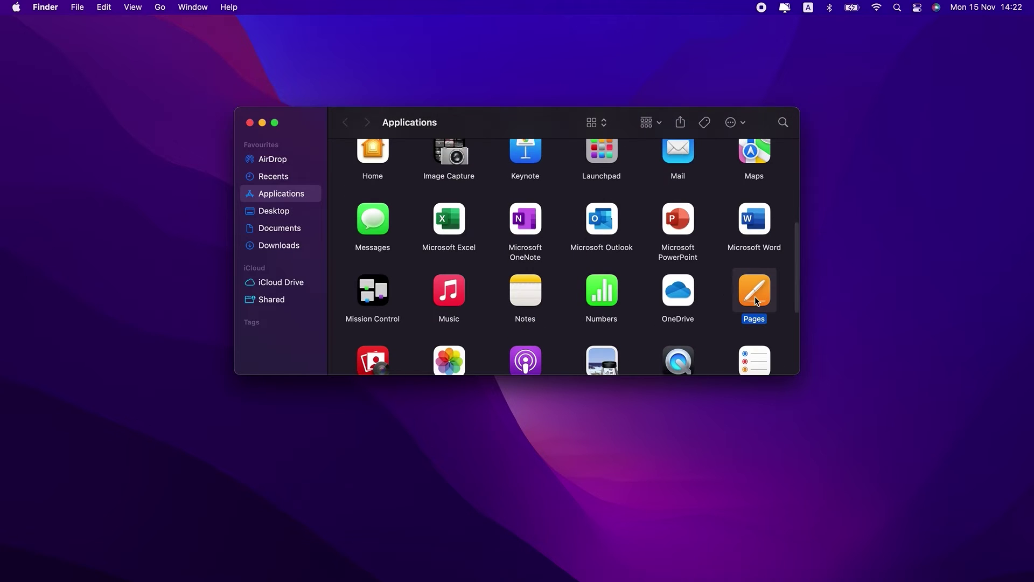
pyautogui.click(601, 301)
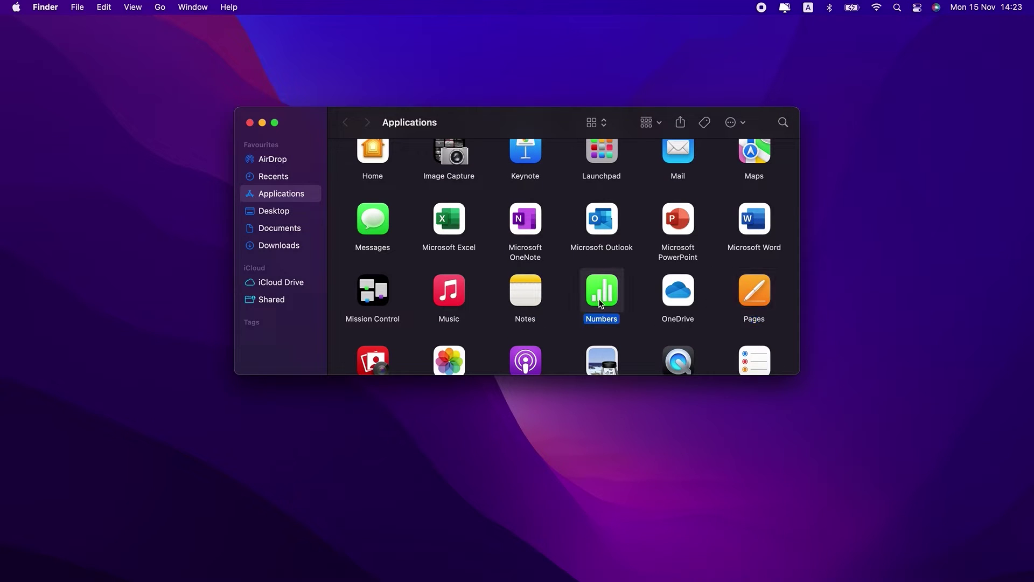
pyautogui.scroll(3, 593, 264)
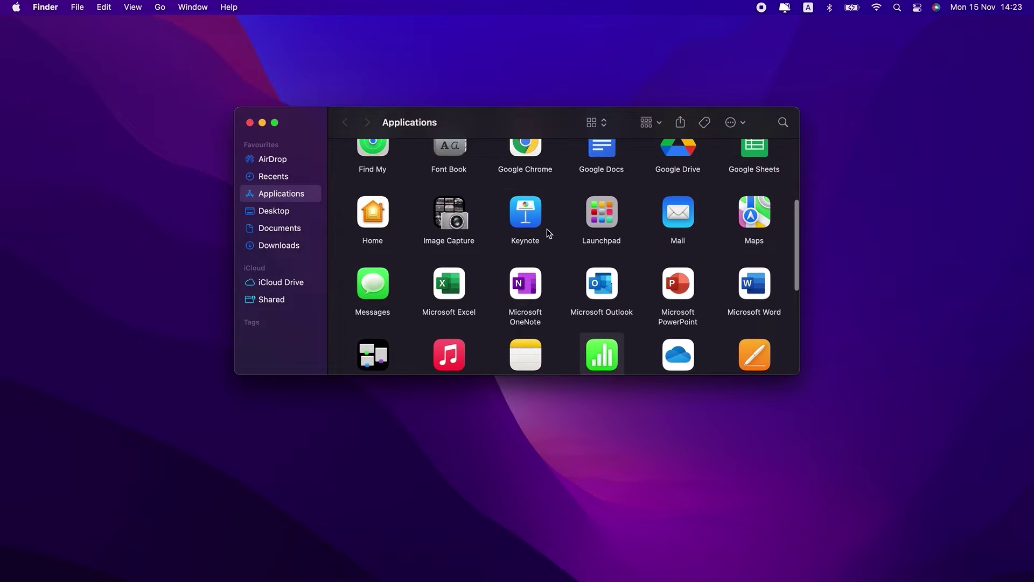
pyautogui.click(536, 226)
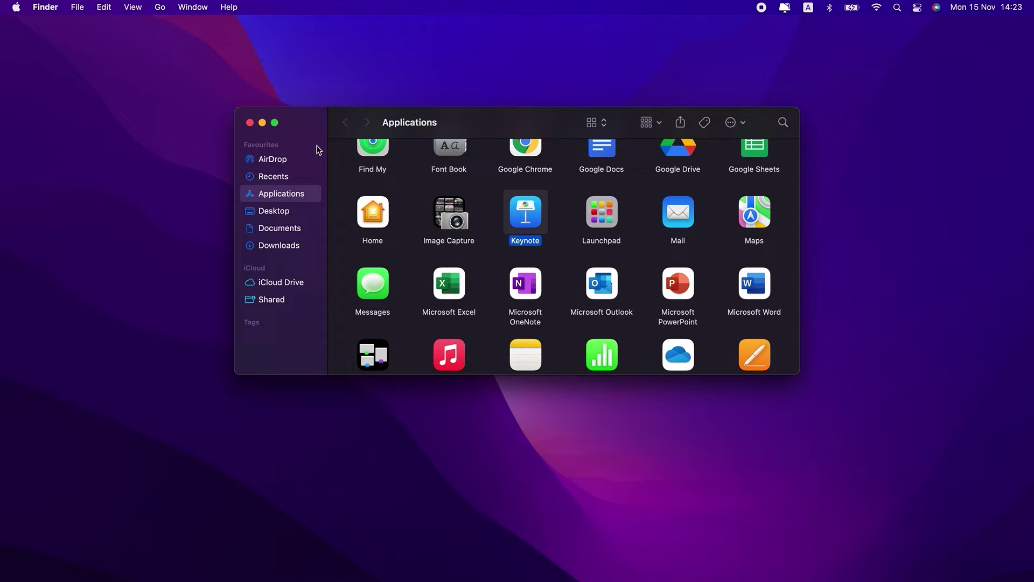
pyautogui.click(250, 122)
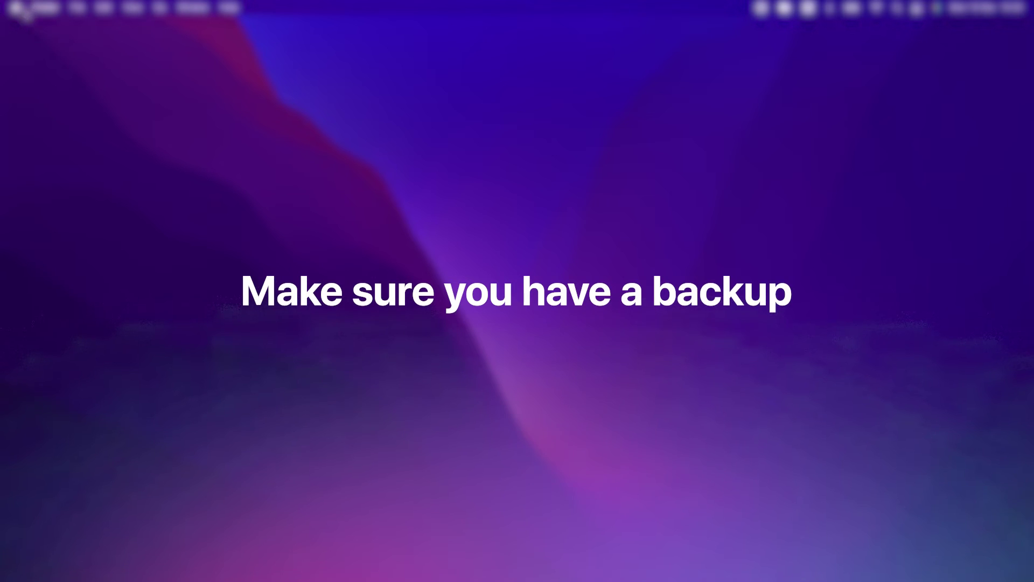
# - Review the Time Machine backup settings in System Preferences and close the window
pyautogui.click(16, 7)
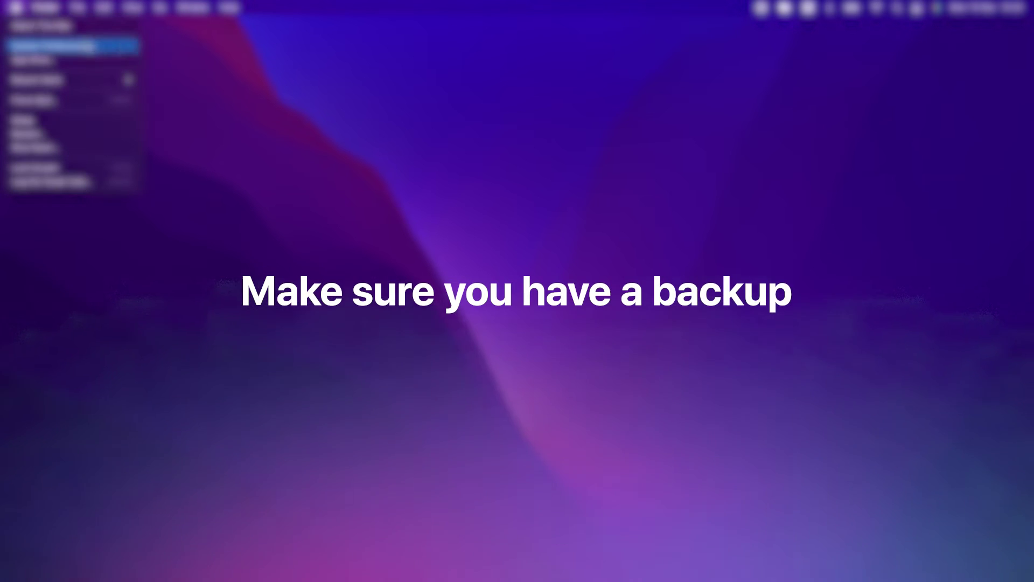
pyautogui.click(118, 47)
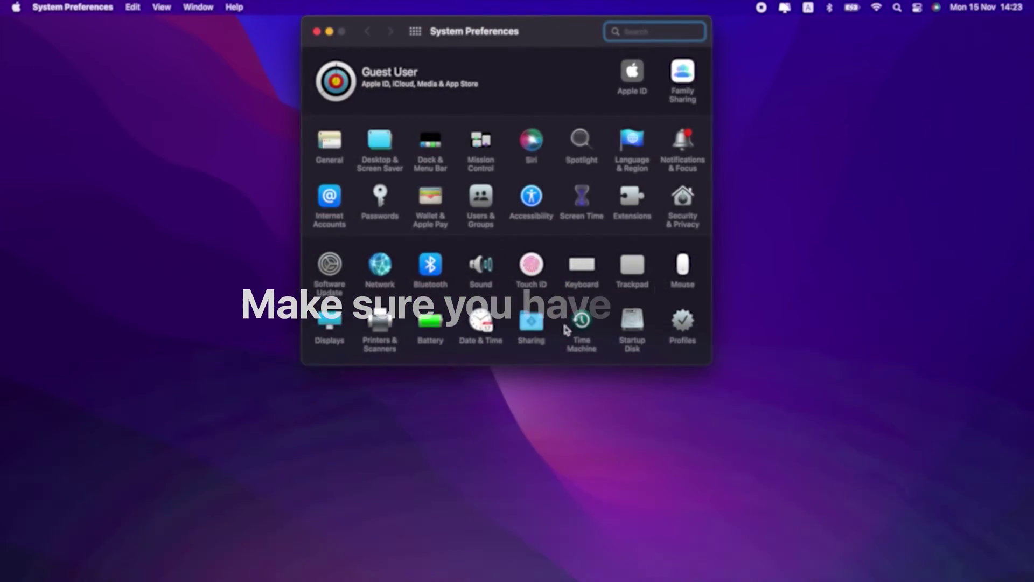
pyautogui.click(580, 324)
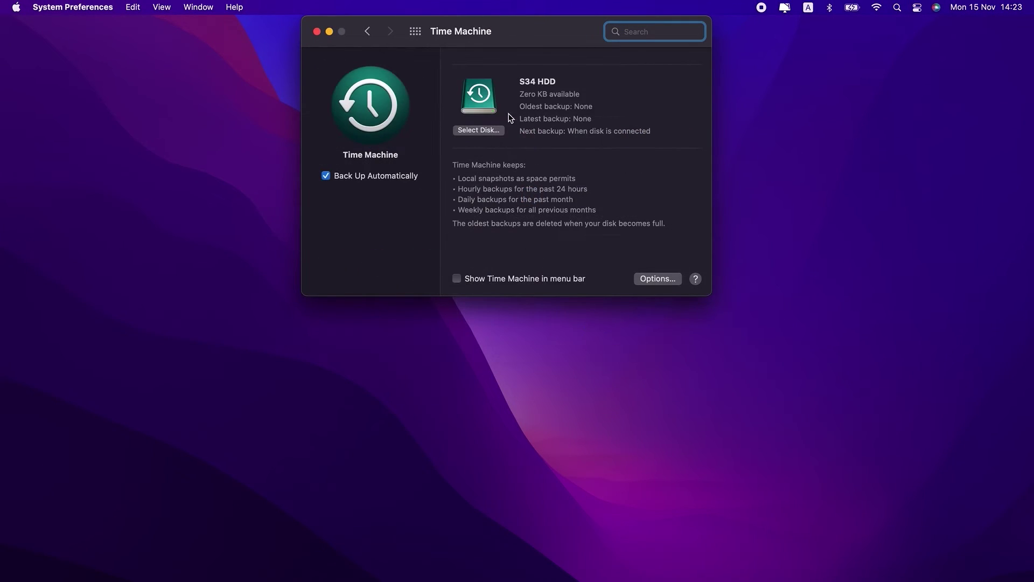
pyautogui.moveTo(501, 27); pyautogui.dragTo(507, 78)
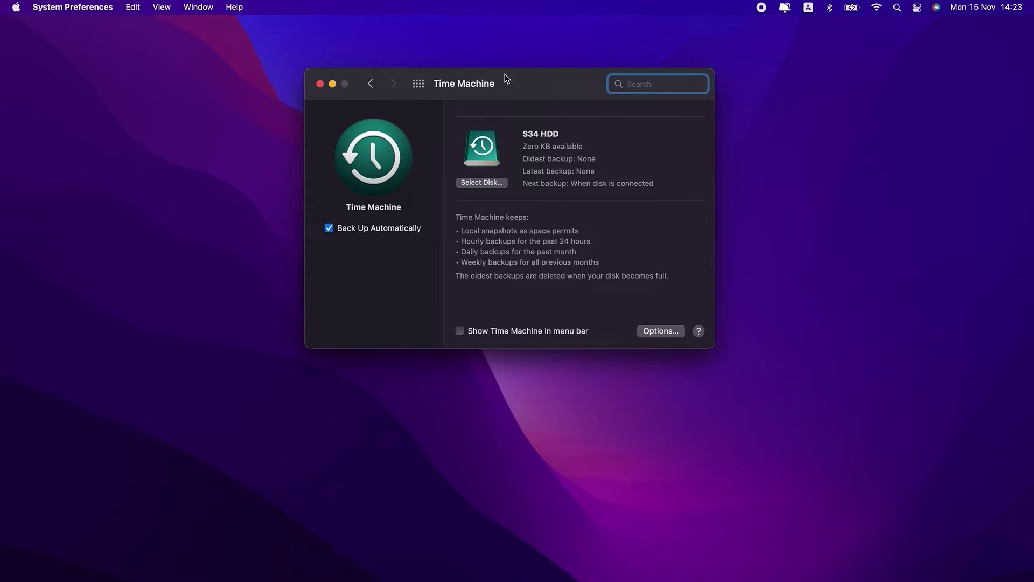
pyautogui.click(319, 84)
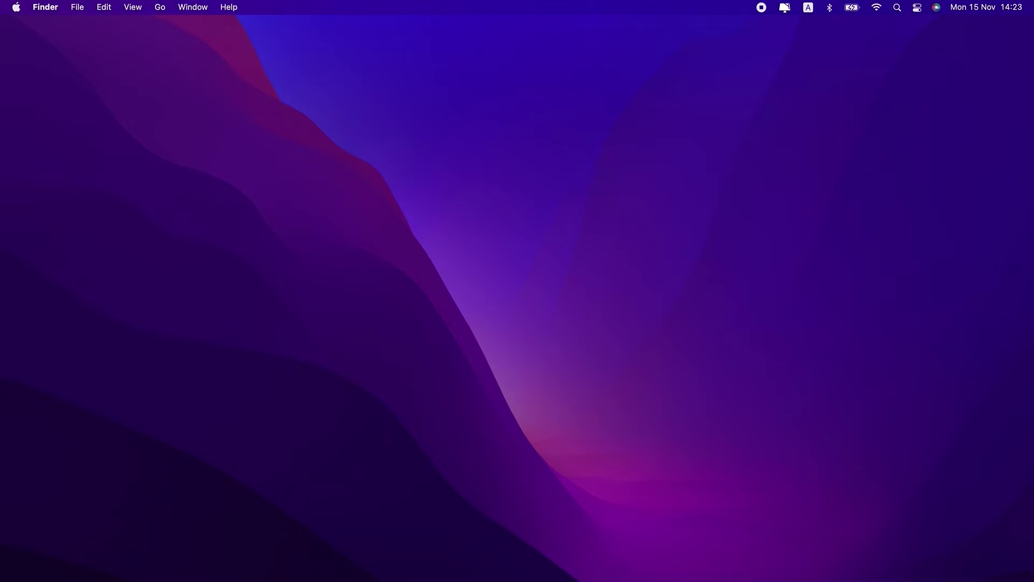
# - Switch to CleanMyMac X and show only the Microsoft applications in its Uninstaller
pyautogui.click(806, 579)
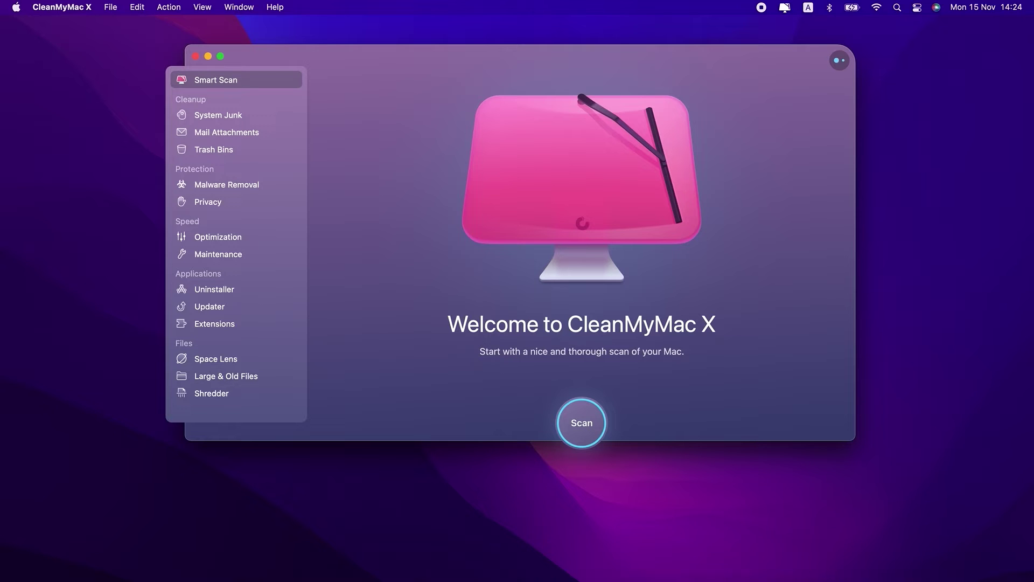
pyautogui.click(231, 291)
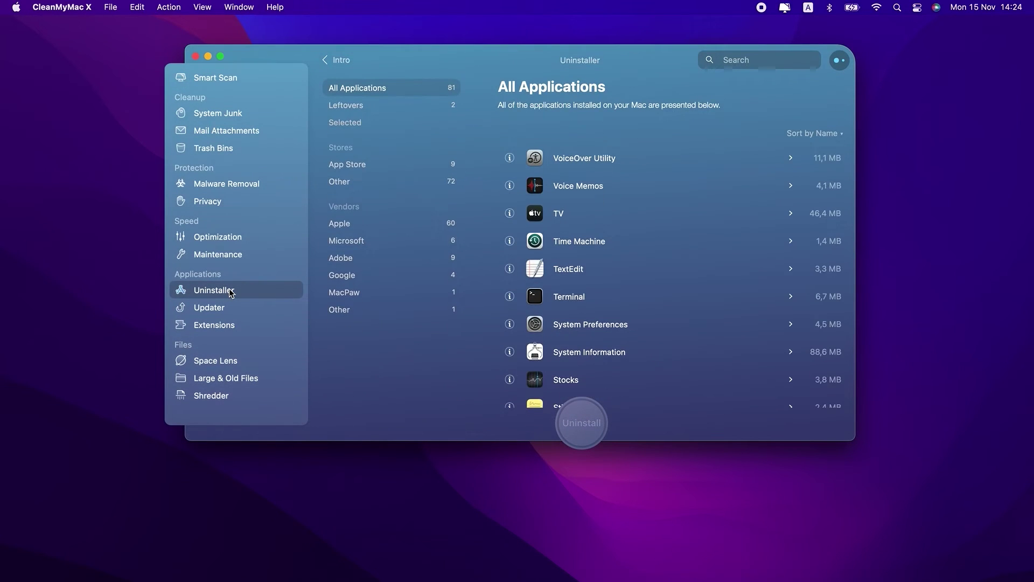
pyautogui.click(356, 242)
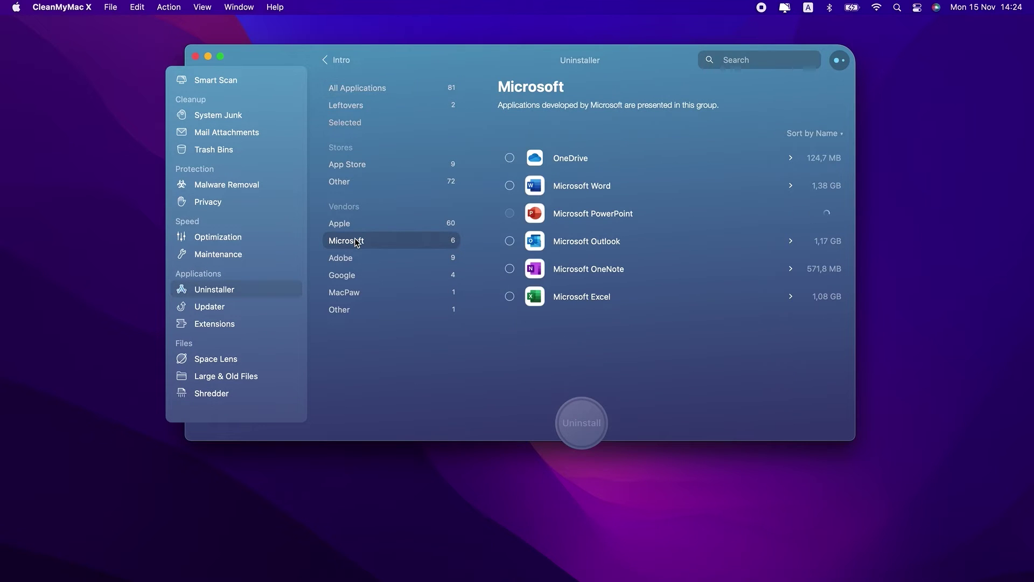
# - Uninstall OneDrive, Microsoft Word, PowerPoint, Outlook, OneNote and Excel together
pyautogui.click(510, 158)
pyautogui.click(509, 185)
pyautogui.click(509, 214)
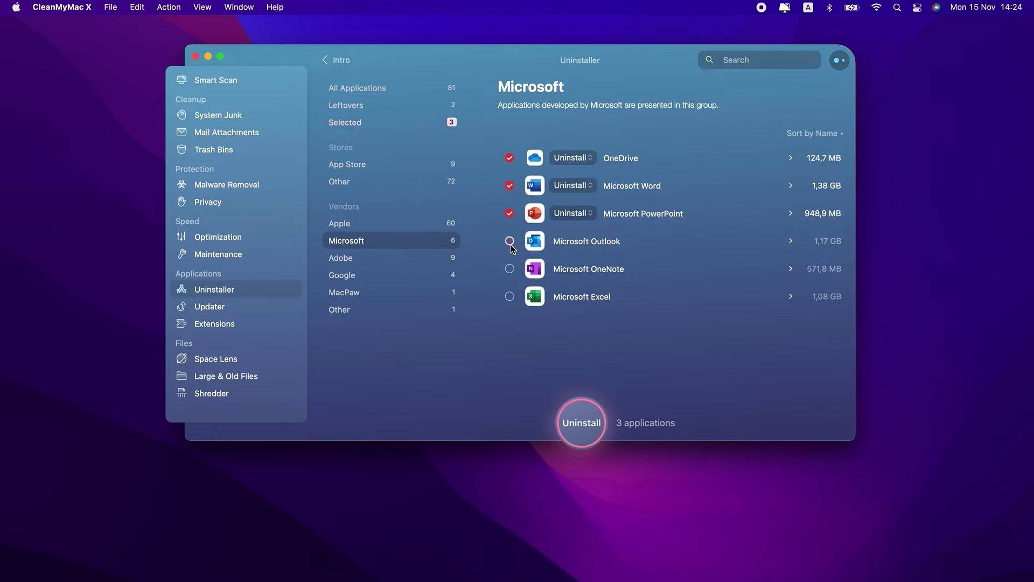
pyautogui.click(510, 240)
pyautogui.click(509, 269)
pyautogui.click(510, 297)
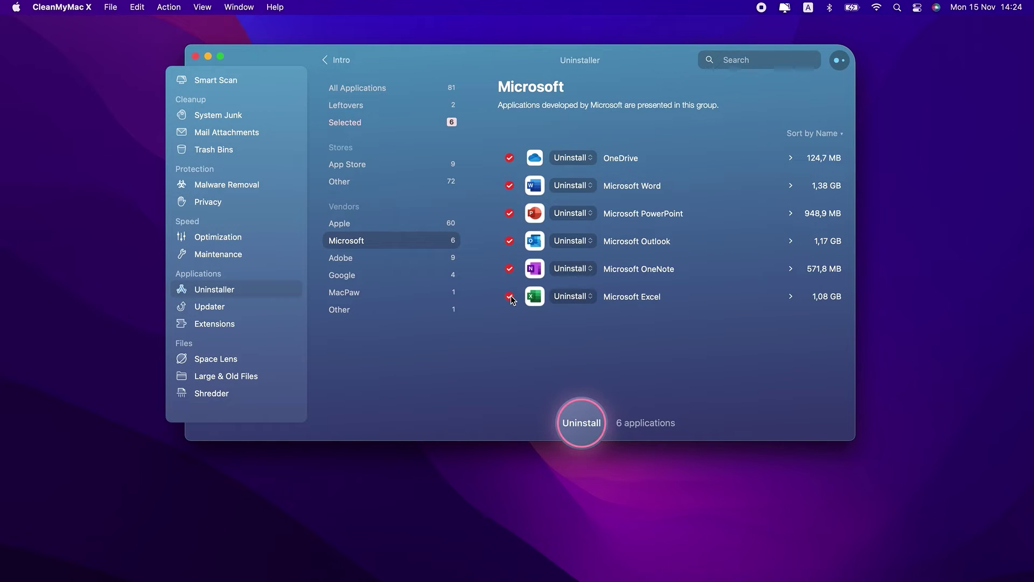
pyautogui.click(582, 434)
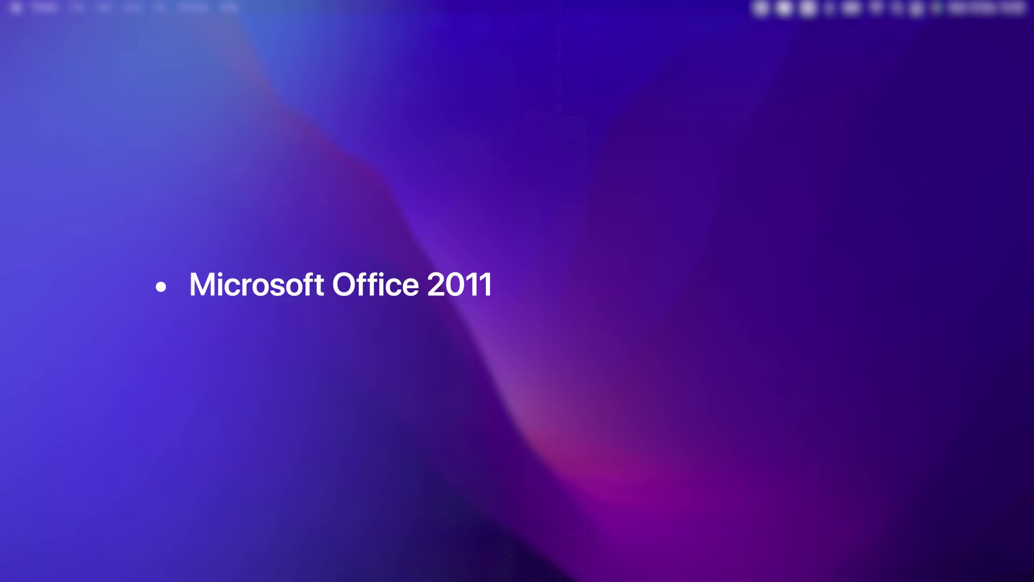
# - In Finder, move Microsoft Excel, PowerPoint and Word from Applications to the Bin, authorise with the account password, and close the window
pyautogui.click(160, 7)
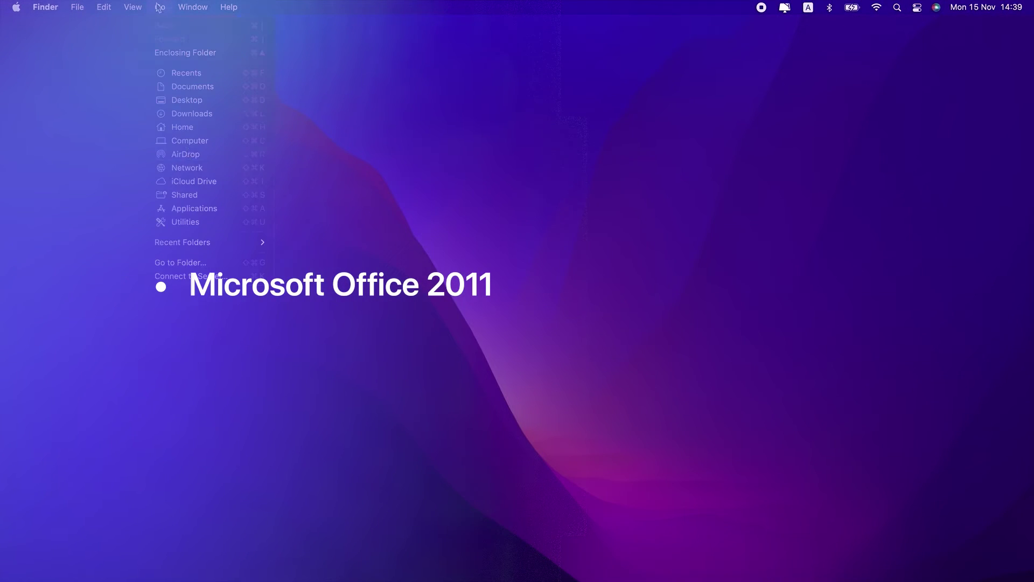
pyautogui.click(210, 209)
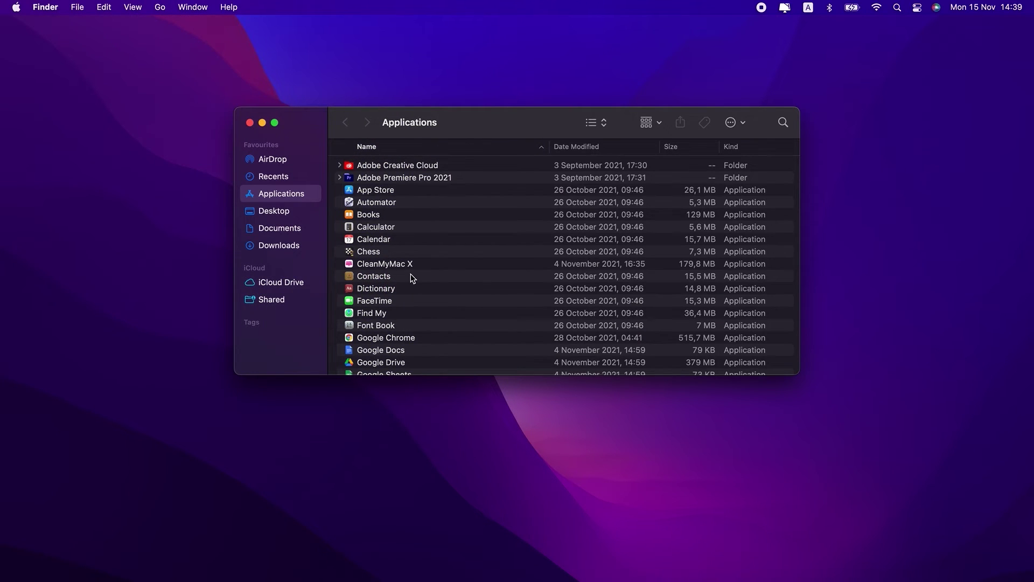
pyautogui.scroll(-10, 410, 273)
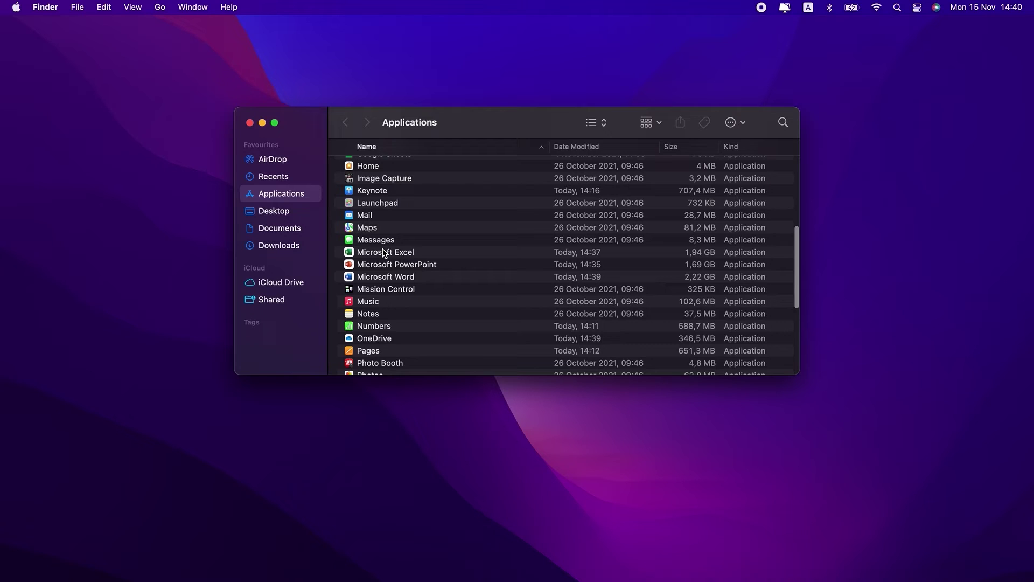
pyautogui.click(383, 252)
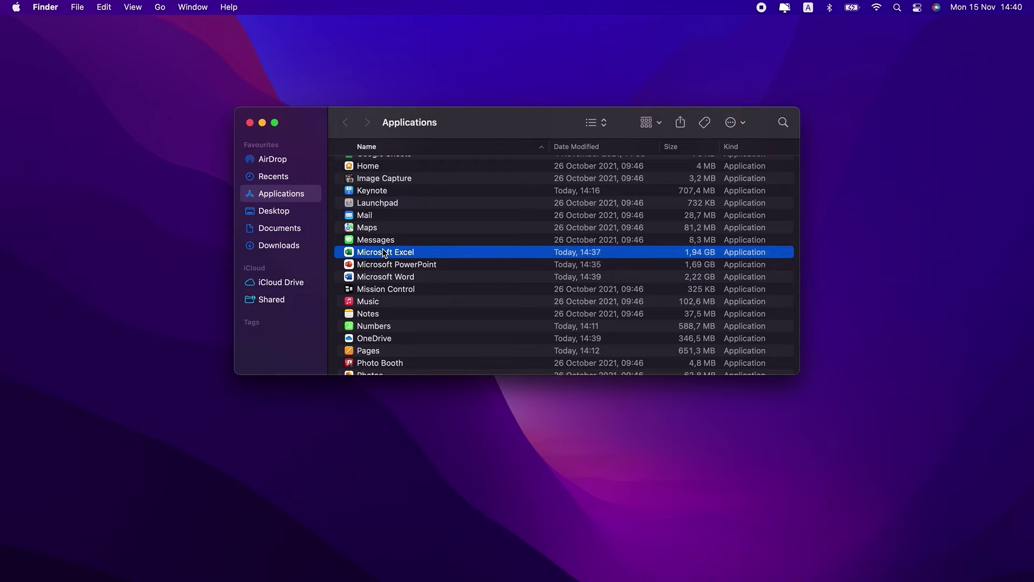
pyautogui.keyDown('super'); pyautogui.click(399, 278); pyautogui.keyUp('super')
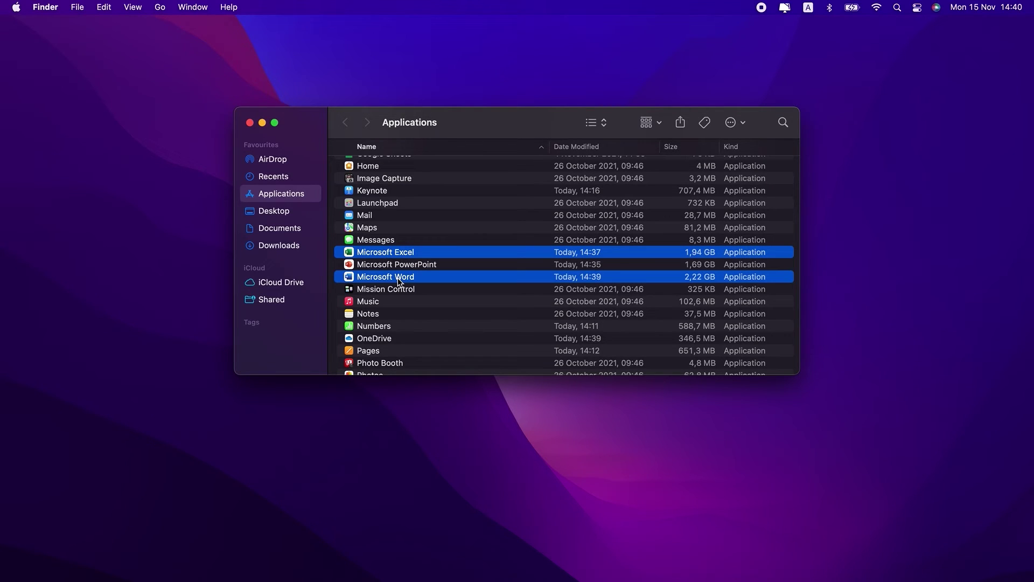
pyautogui.keyDown('super'); pyautogui.click(402, 265); pyautogui.keyUp('super')
pyautogui.moveTo(403, 267); pyautogui.dragTo(827, 581)
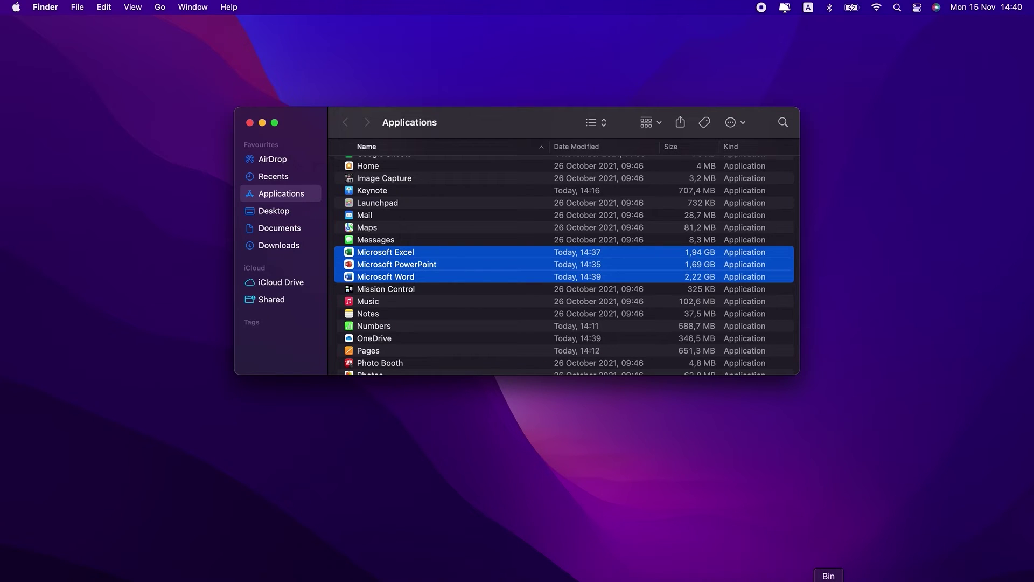
pyautogui.write('****')
pyautogui.press('Return')
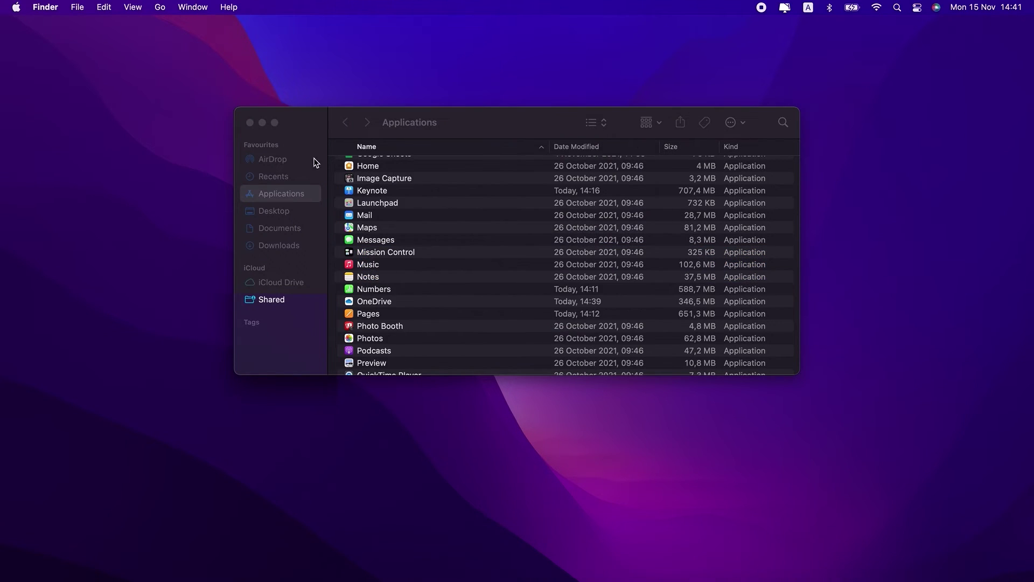
pyautogui.click(250, 123)
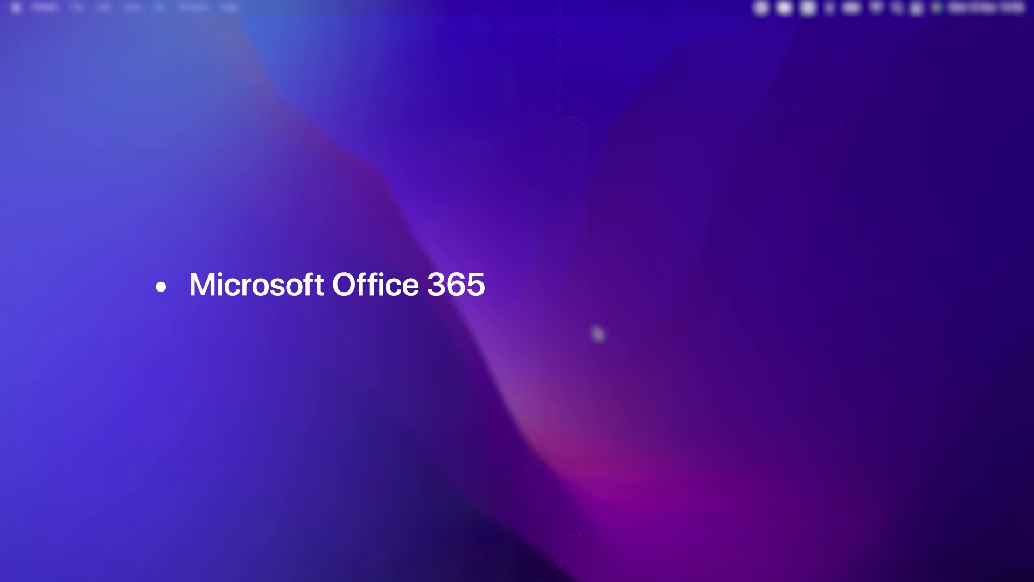
# - Move Microsoft Excel, OneNote, Outlook, PowerPoint and Word from the Applications folder to the Bin, authorising with the account password
pyautogui.click(160, 11)
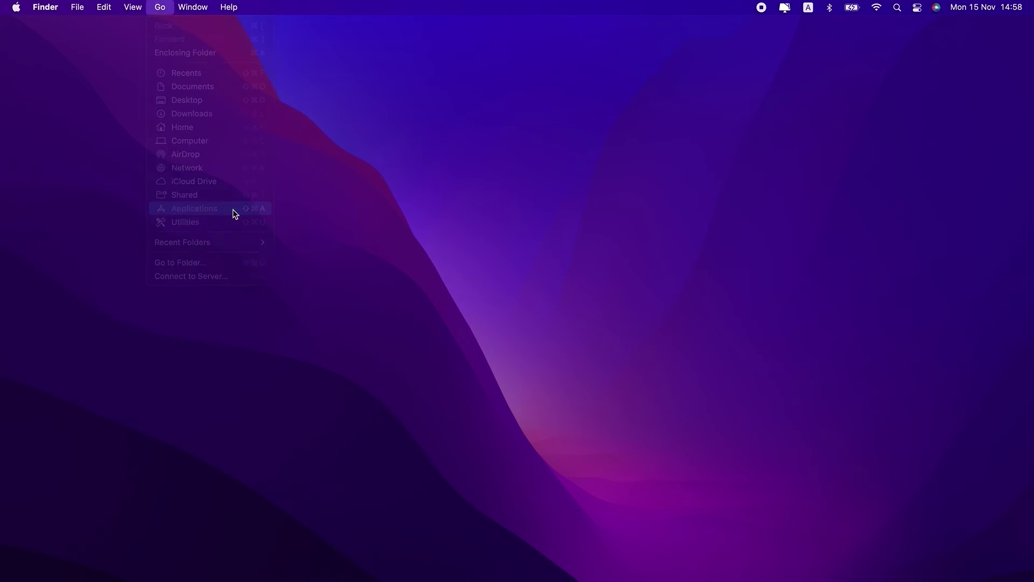
pyautogui.click(232, 209)
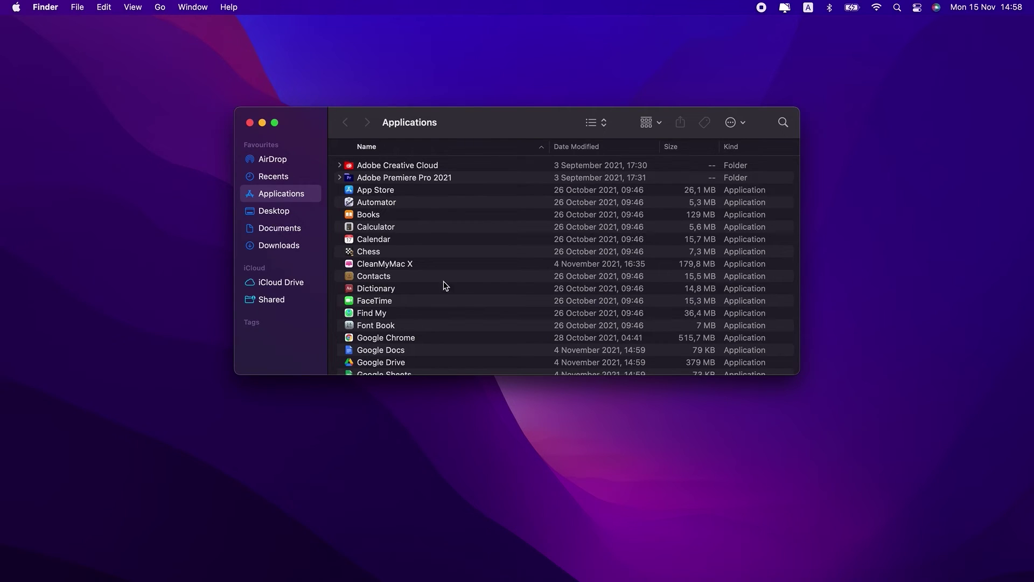
pyautogui.scroll(-1, 457, 289)
pyautogui.scroll(-3, 457, 289)
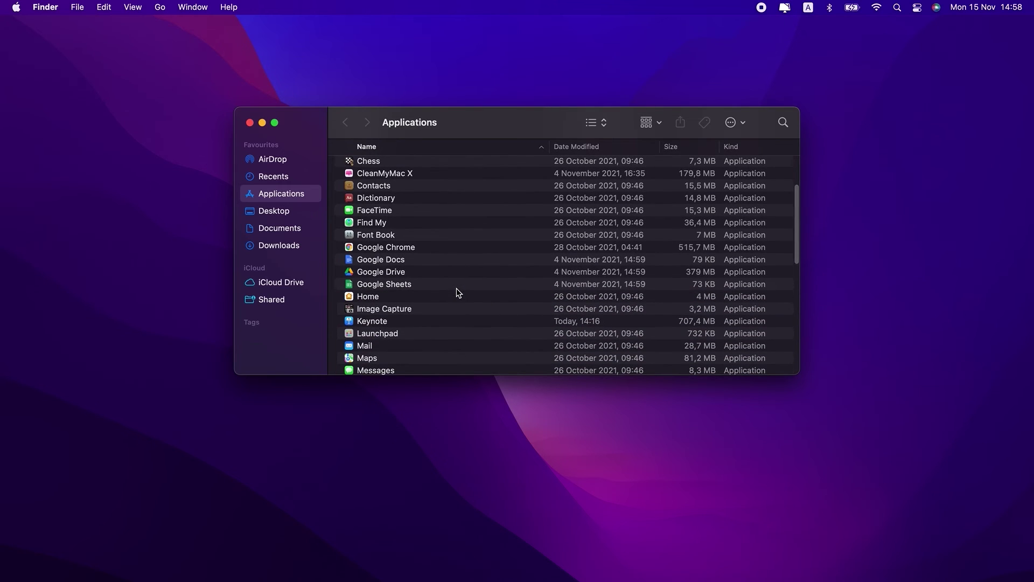
pyautogui.scroll(-6, 457, 293)
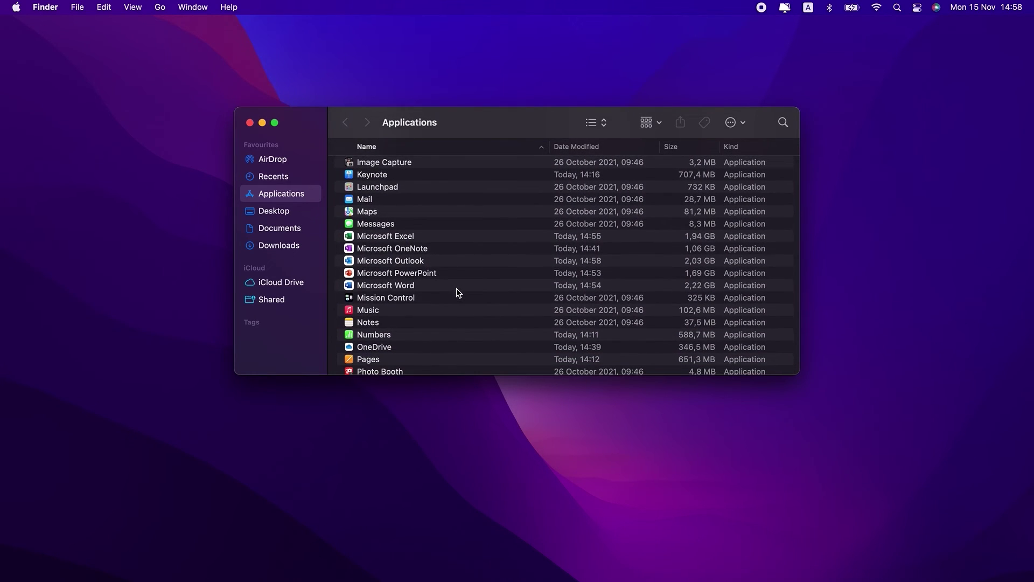
pyautogui.click(402, 232)
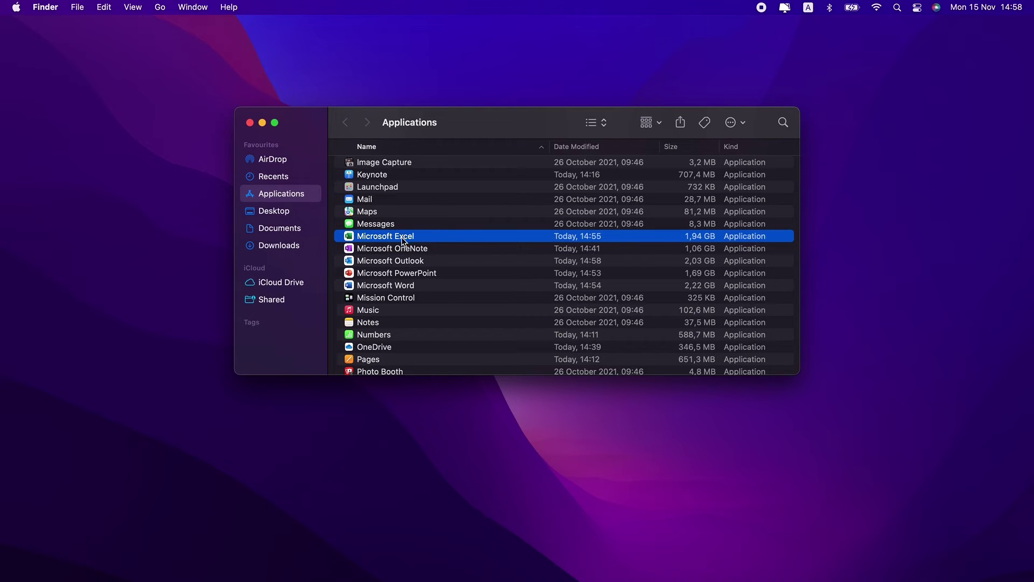
pyautogui.keyDown('super'); pyautogui.click(402, 248); pyautogui.keyUp('super')
pyautogui.keyDown('super'); pyautogui.click(403, 262); pyautogui.keyUp('super')
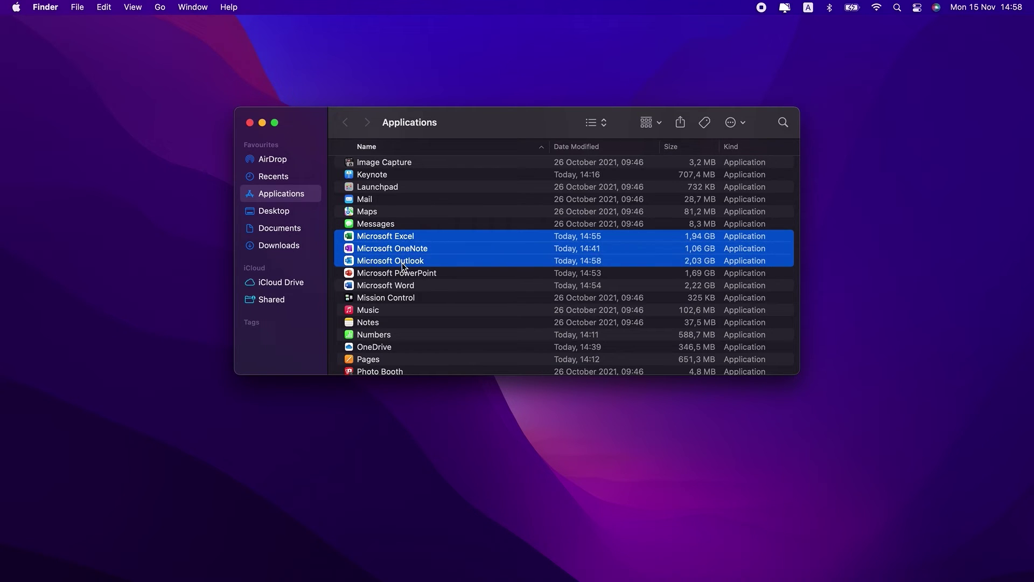
pyautogui.keyDown('super'); pyautogui.click(402, 274); pyautogui.keyUp('super')
pyautogui.keyDown('super'); pyautogui.click(400, 285); pyautogui.keyUp('super')
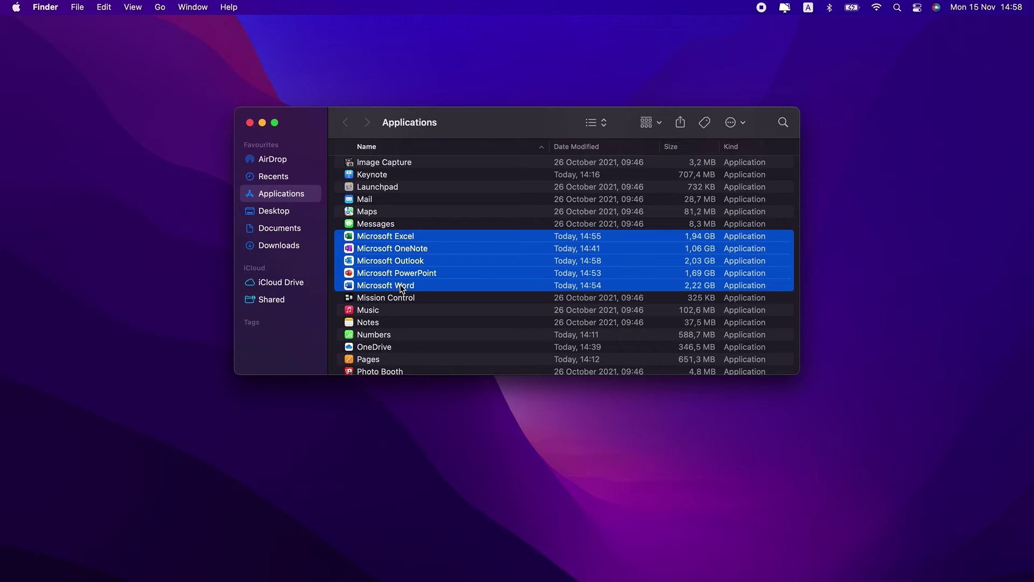
pyautogui.moveTo(421, 273); pyautogui.dragTo(774, 579)
pyautogui.write('••••')
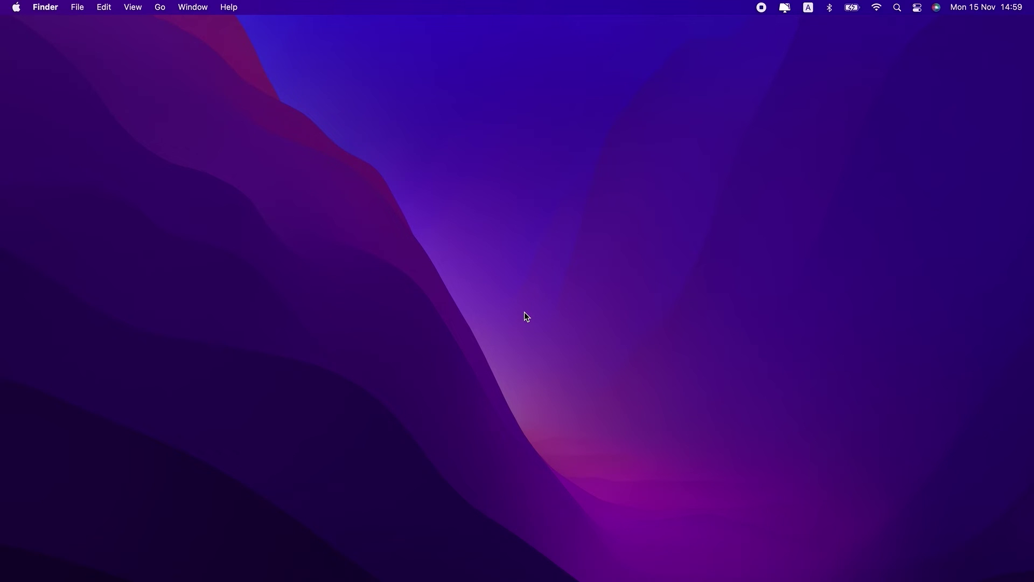
# - Go to the folder ~/Library/Containers/ in Finder
pyautogui.click(160, 8)
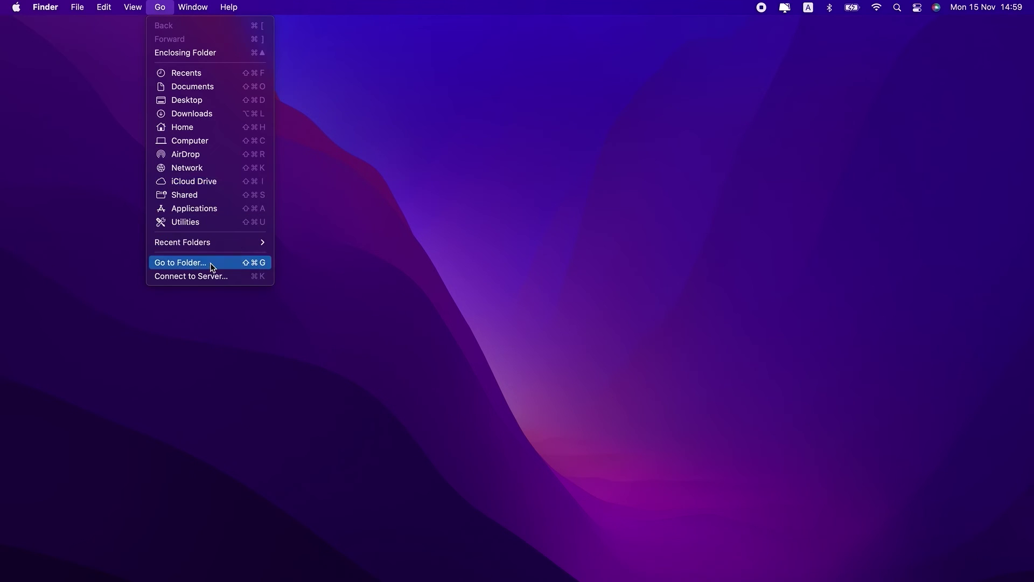
pyautogui.click(180, 262)
pyautogui.write('~/Library/Containers/')
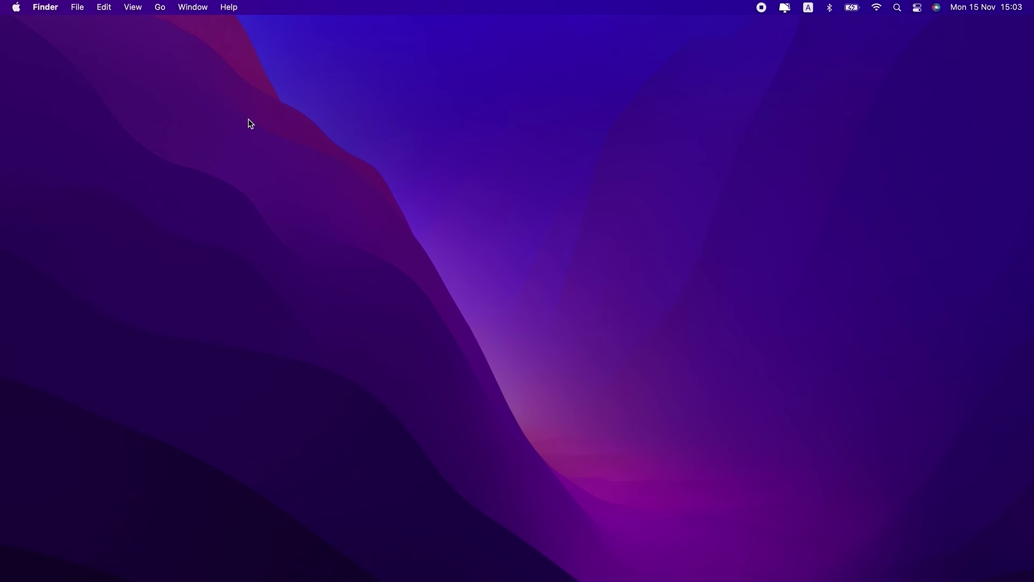
# - Go to the folder ~/Library/Group Containers in Finder
pyautogui.click(160, 7)
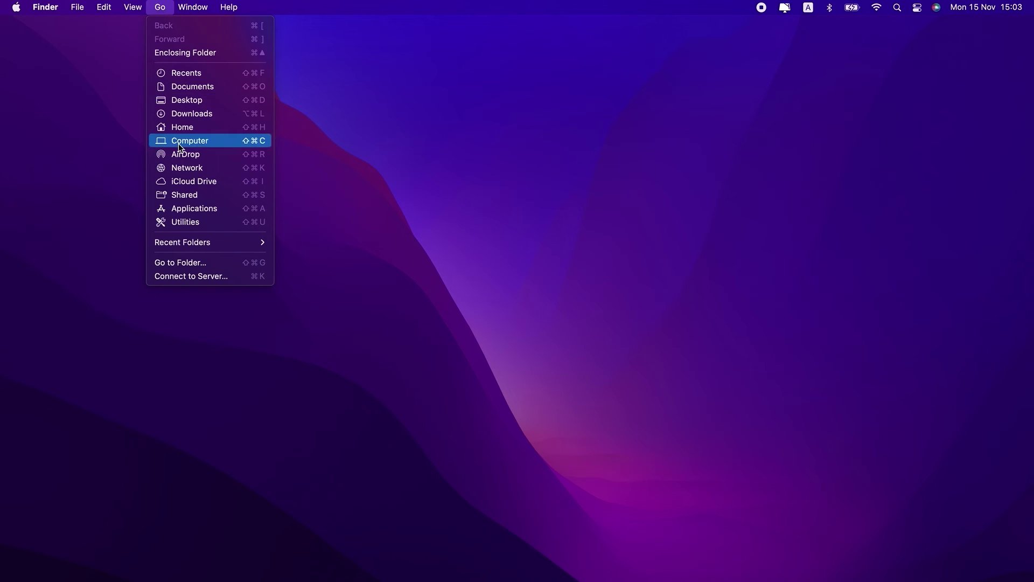
pyautogui.click(192, 263)
pyautogui.write('~/Library/Group Containers')
pyautogui.press('Return')
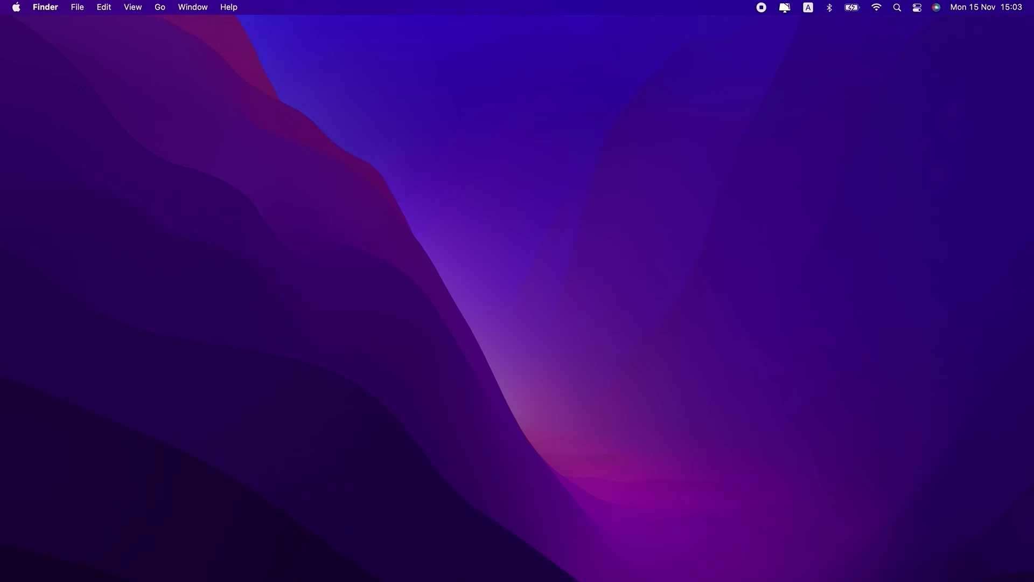